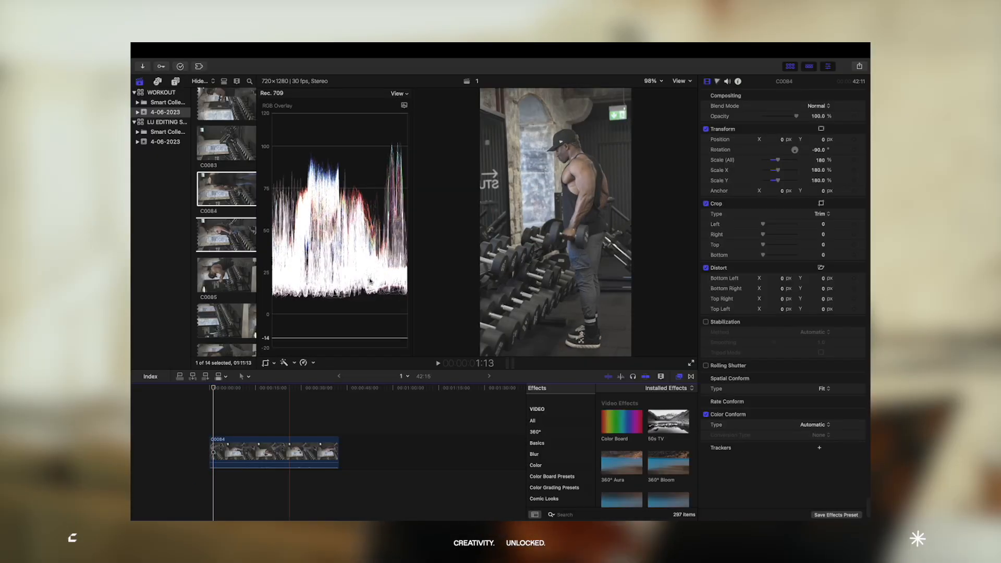
Place the ccLong adjustment layer title above clip C0084, spanning the clip's full length.
left_click(176, 81)
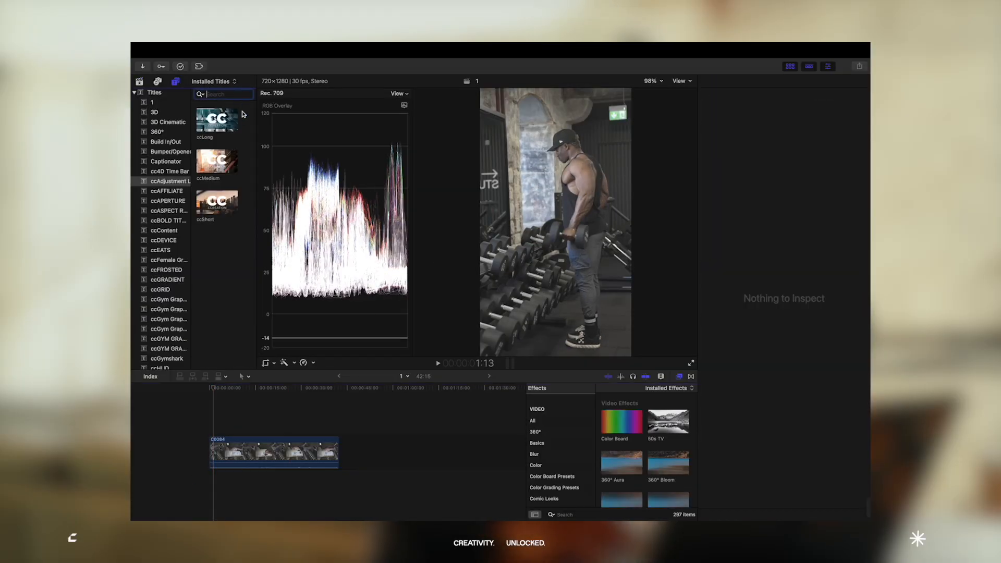
left_click_drag(213, 120, 339, 429)
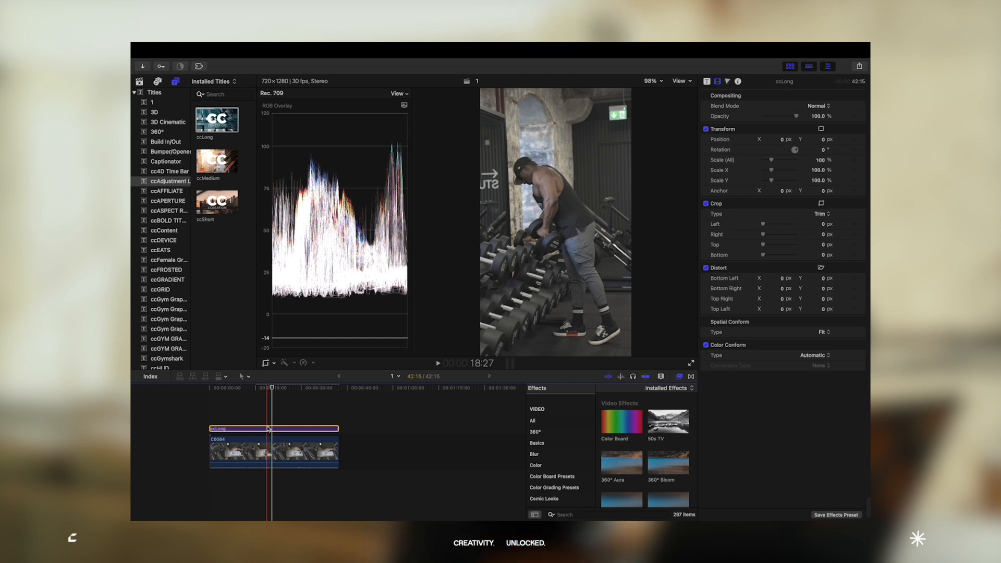
key("Home")
key("space")
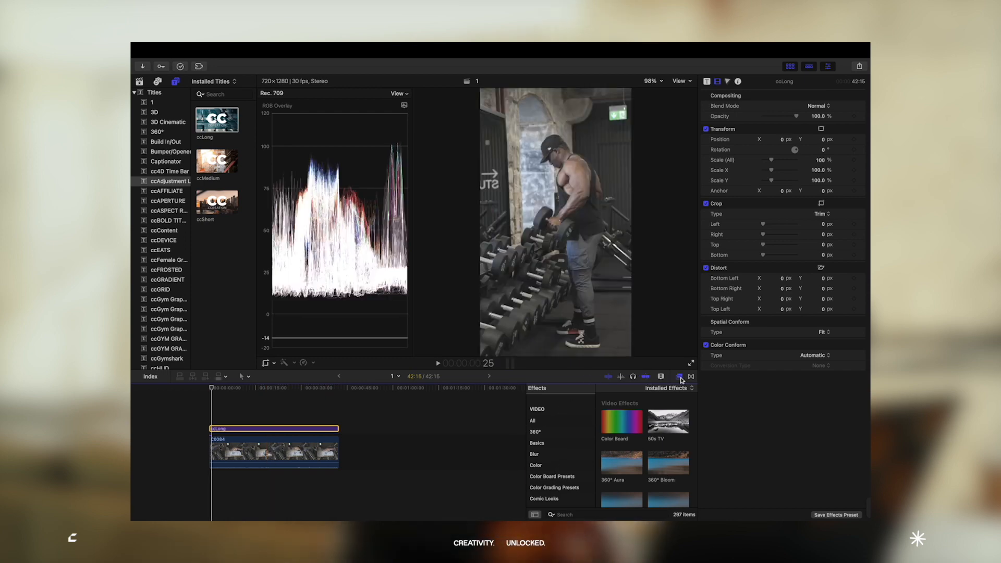
Apply the Custom LUT color effect to the ccLong adjustment layer and stack two duplicates of the layer above it.
left_click(549, 466)
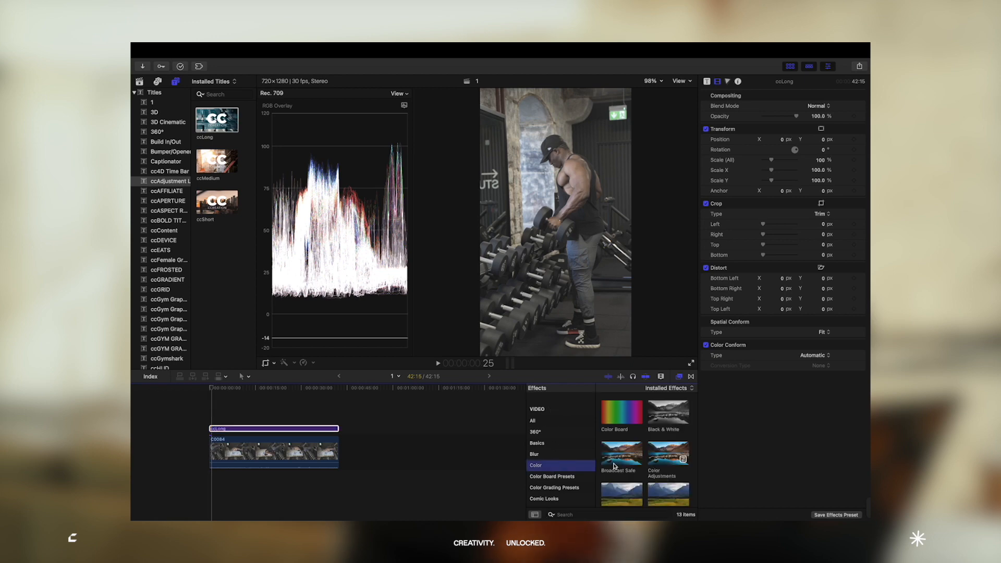
scroll(614, 465, "down", 5)
left_click_drag(668, 421, 284, 430)
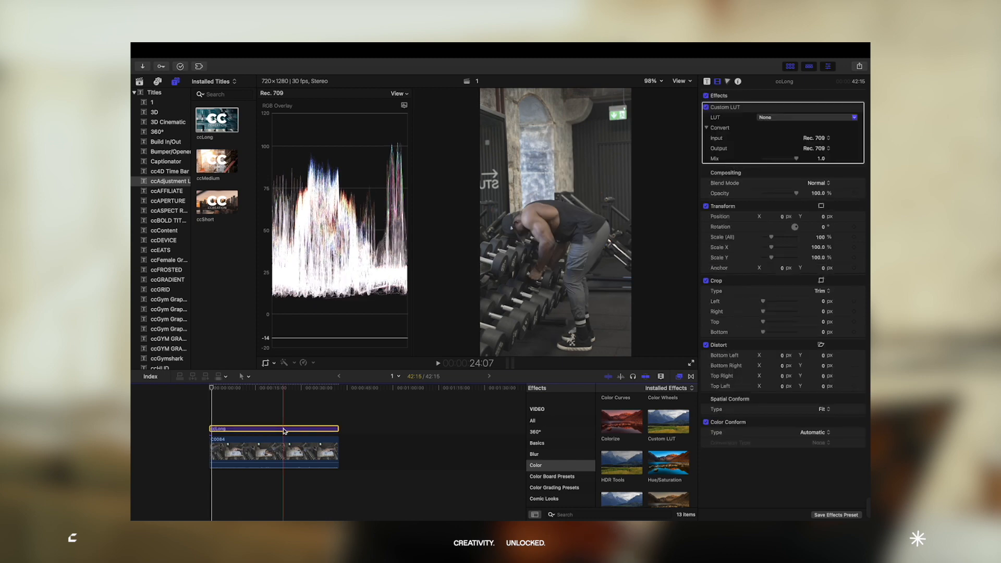
left_click(810, 118)
mouse_move(804, 150)
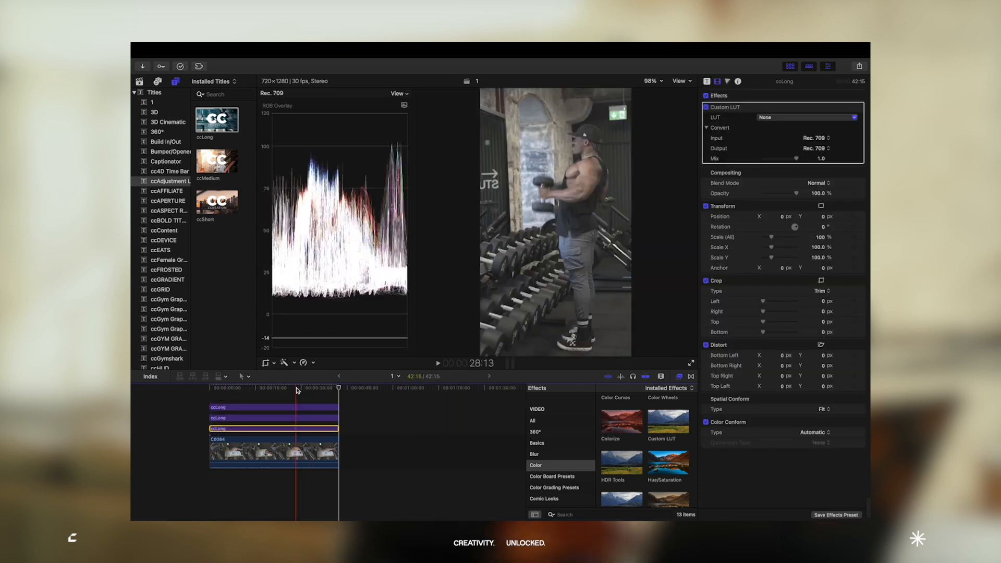
Set the lowest ccLong layer's custom LUT to CC Auto Black Level 4 [POST] from the CCreation CINE MASTER LUTS.
left_click(293, 428)
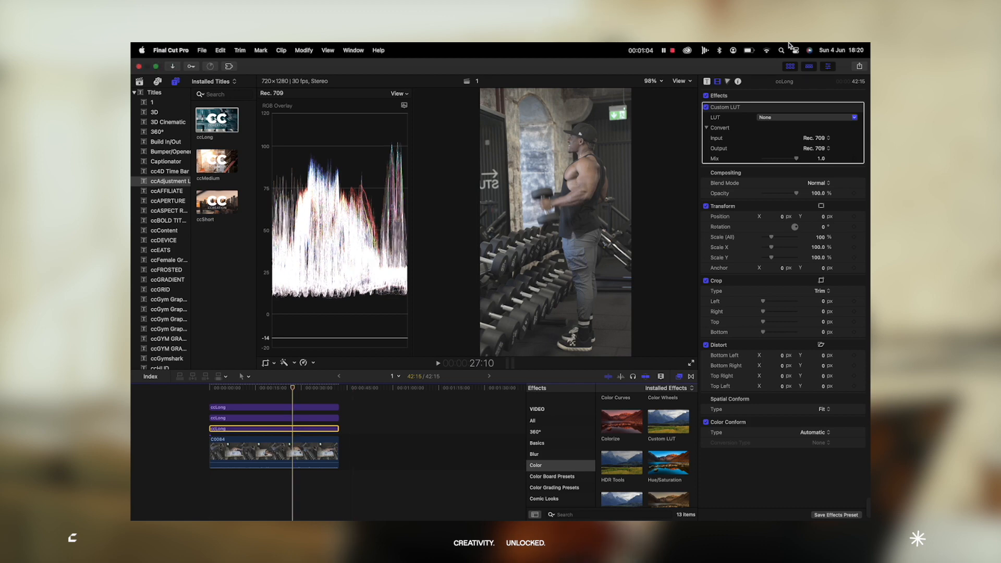
left_click(782, 117)
mouse_move(788, 142)
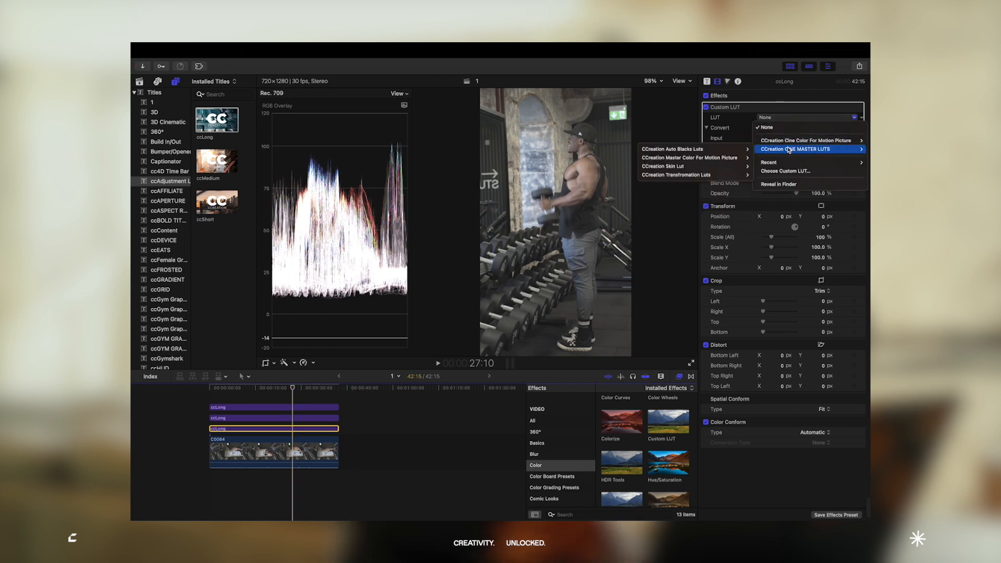
mouse_move(668, 149)
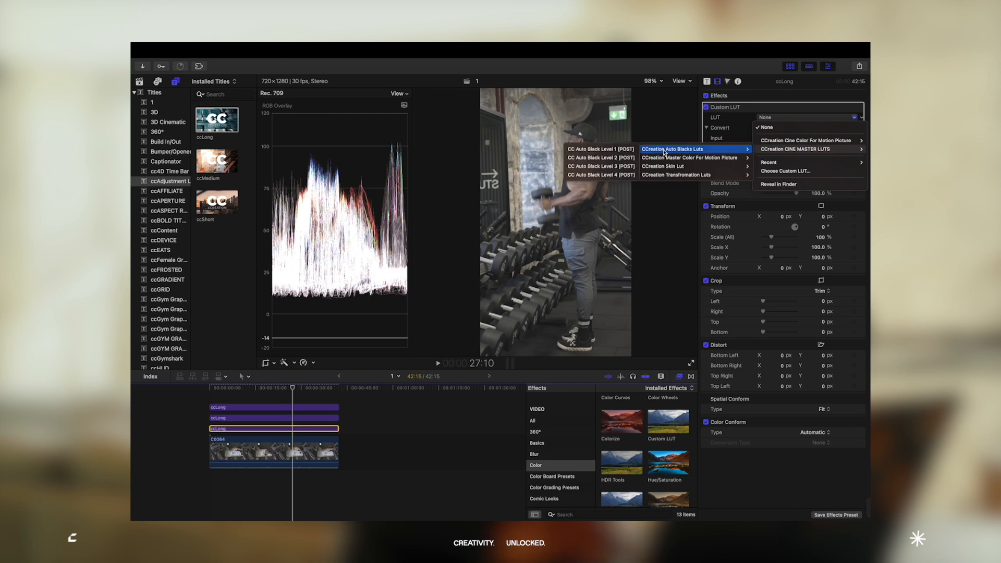
left_click(612, 177)
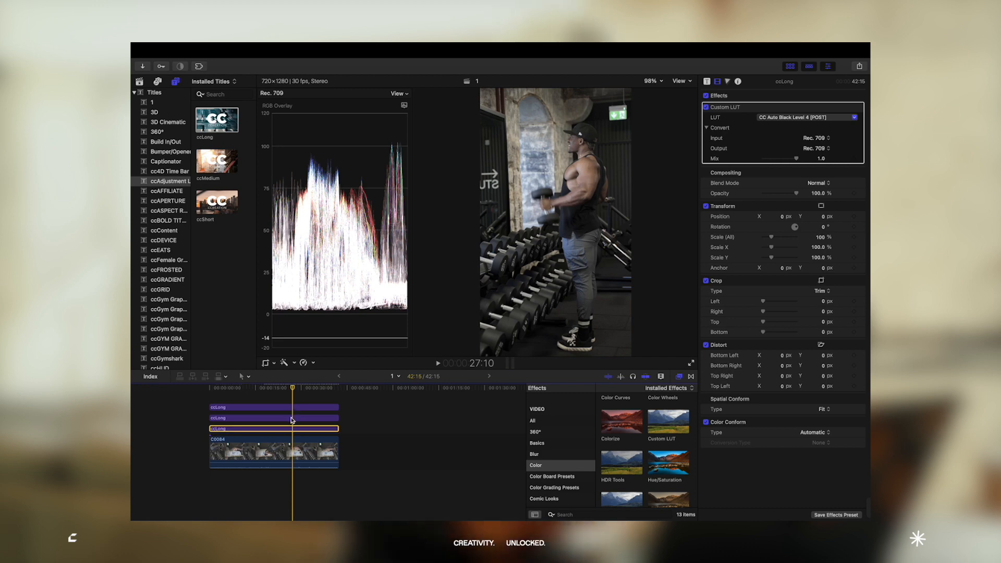
Set the middle ccLong layer's custom LUT to CC Lush Hour Green from the Cinematic Looks of CCreation Master Color For Motion Picture.
left_click(292, 417)
left_click(785, 117)
mouse_move(813, 149)
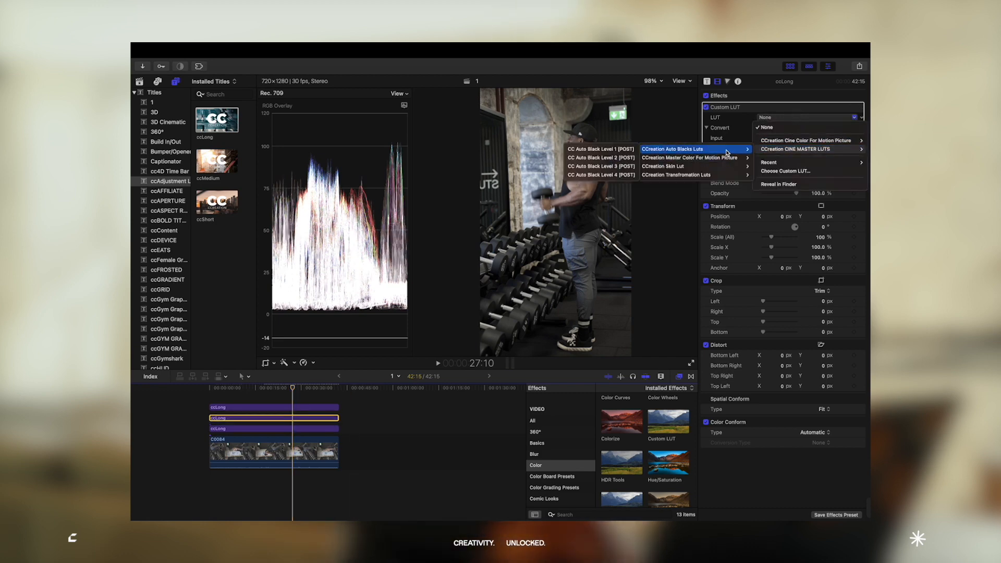
mouse_move(722, 160)
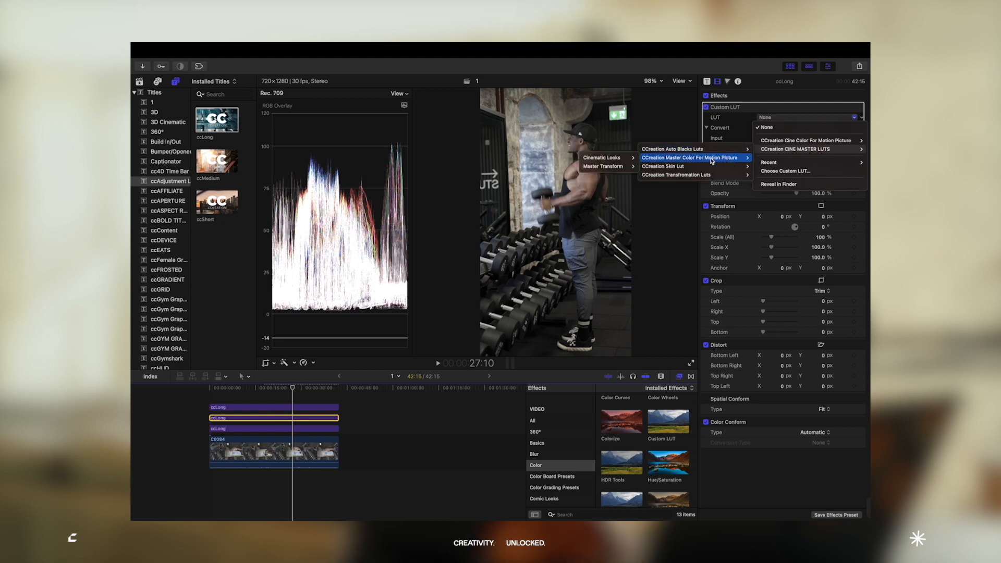
mouse_move(634, 159)
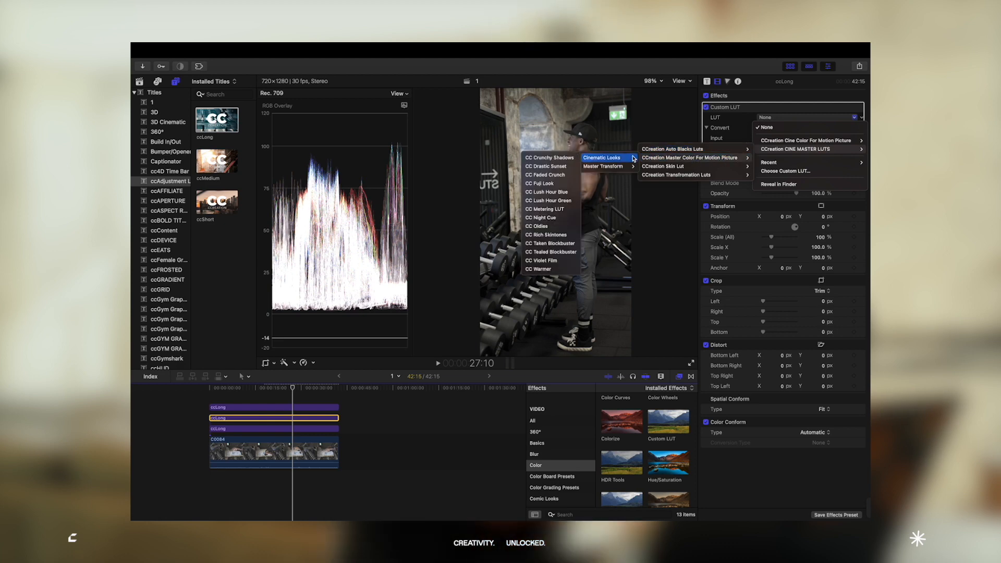
left_click(551, 201)
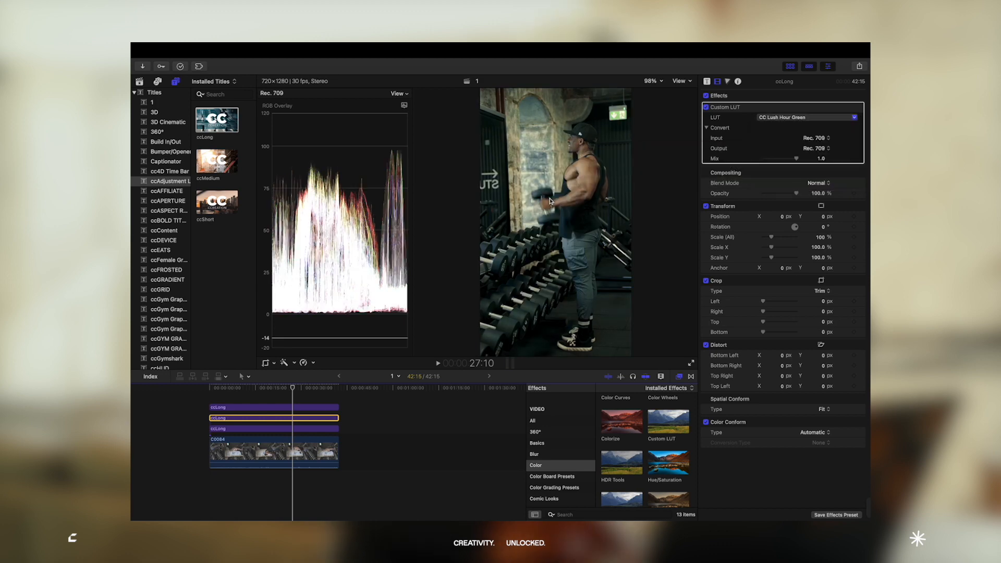
Load the skin LUT from the CCreation Skin Lut set into the topmost ccLong layer's Custom LUT effect.
left_click(313, 407)
left_click(777, 120)
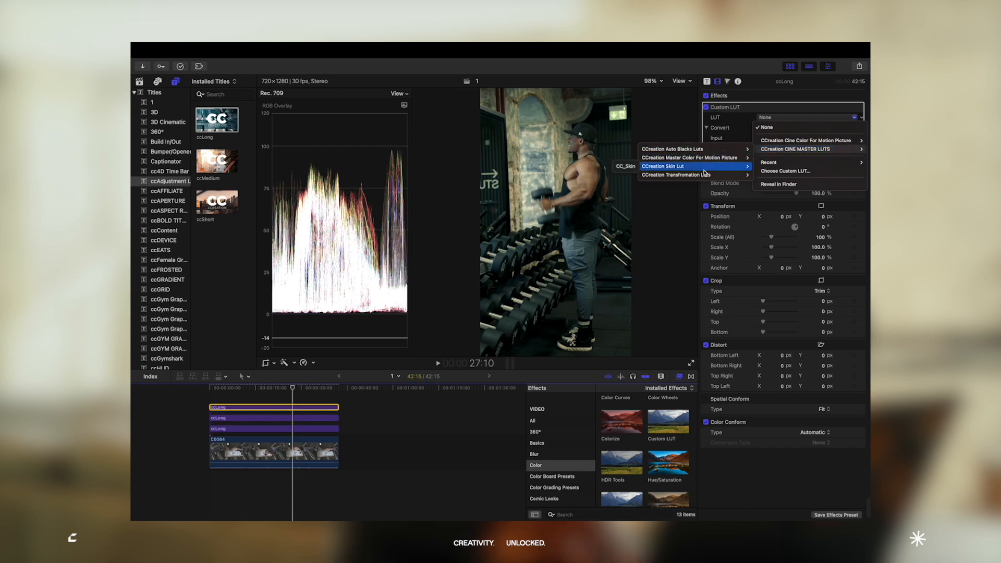
left_click(625, 166)
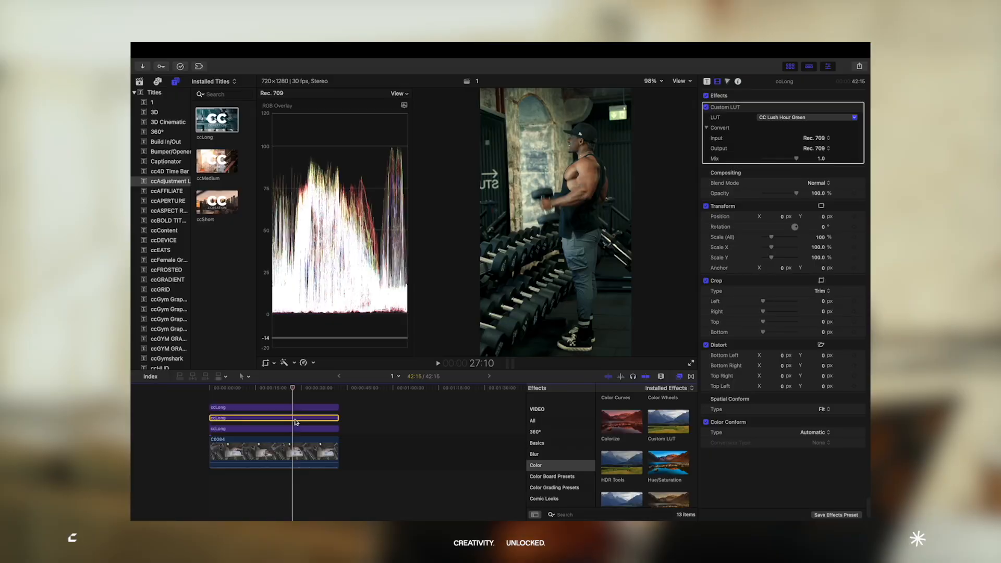
Add a Color Board correction to the middle ccLong layer with global saturation at 21% and shadows saturation at -7%.
left_click(728, 81)
left_click(746, 99)
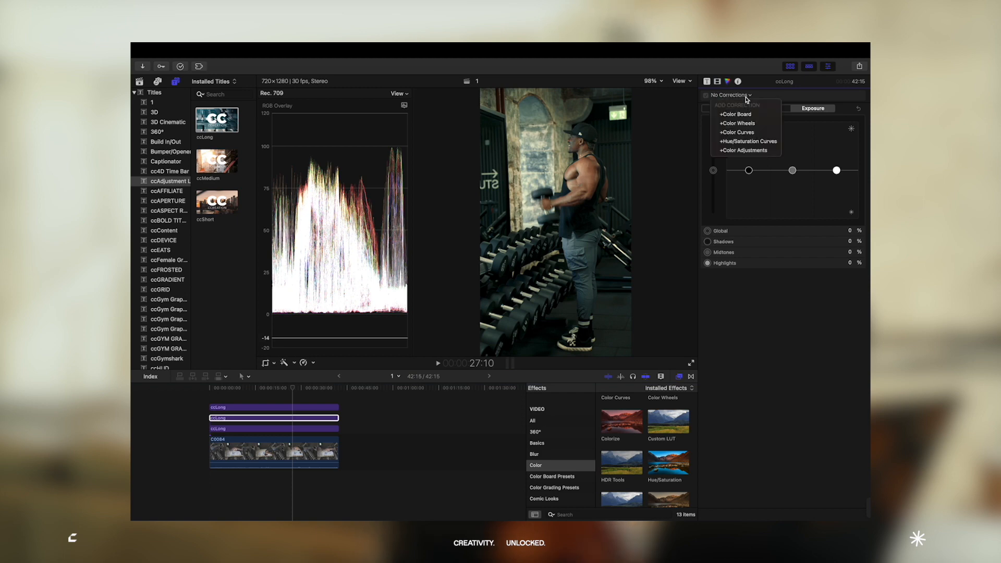
left_click(748, 109)
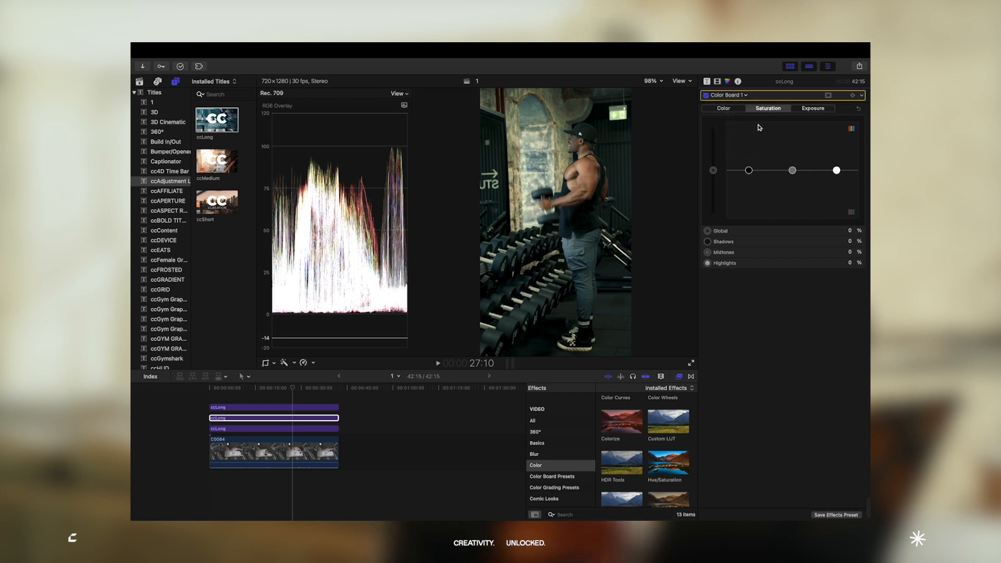
left_click_drag(714, 171, 715, 161)
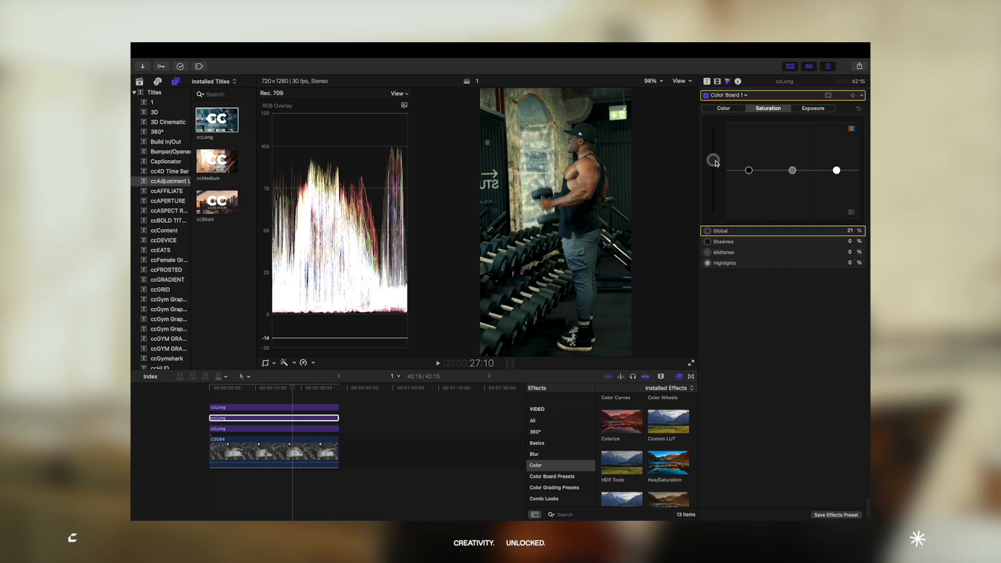
left_click_drag(749, 170, 749, 172)
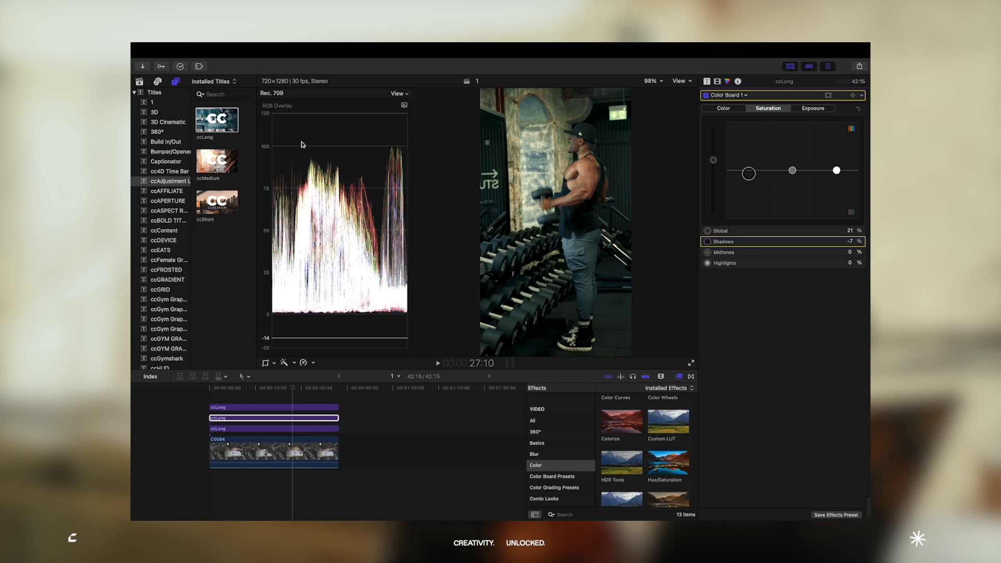
Add a Color Wheels correction with a color mask sampled from the man's skin, and shift the masked midtones slightly towards orange.
left_click(723, 96)
left_click(742, 146)
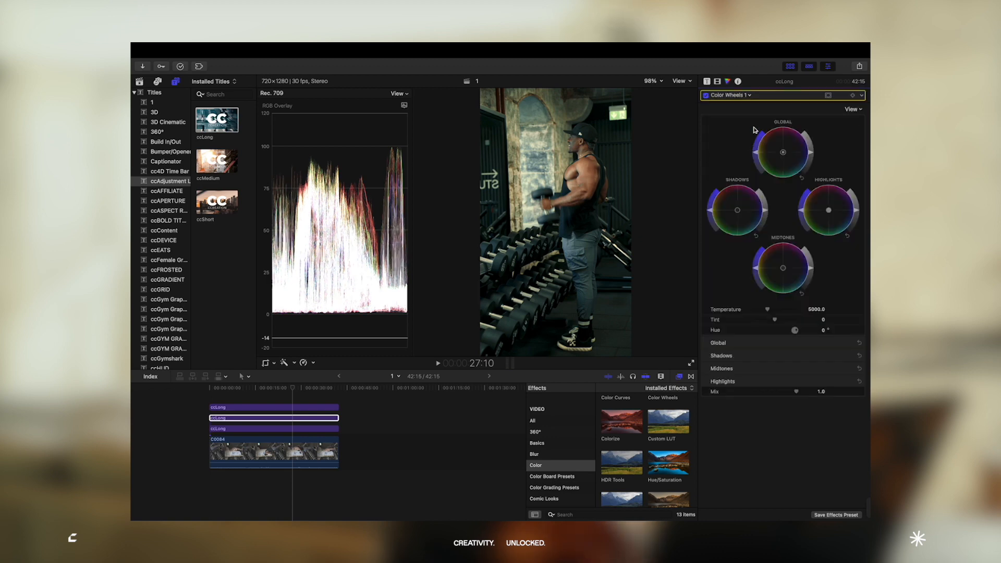
left_click(828, 95)
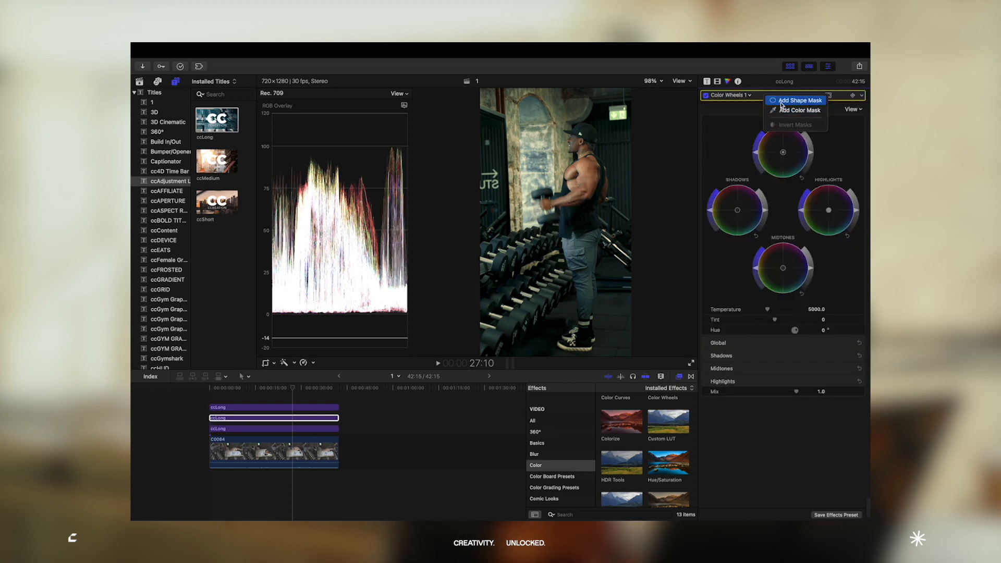
left_click(733, 95)
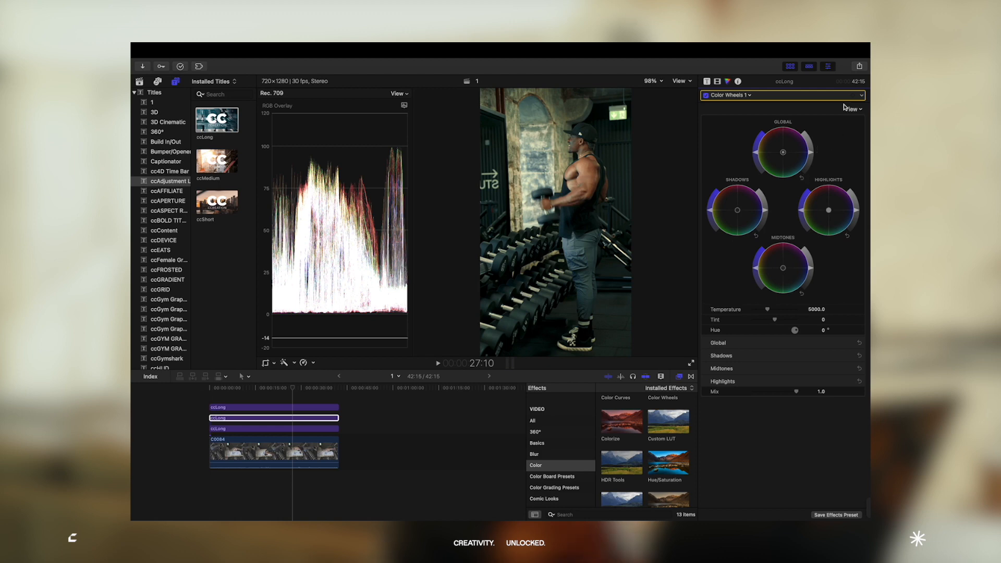
left_click(828, 95)
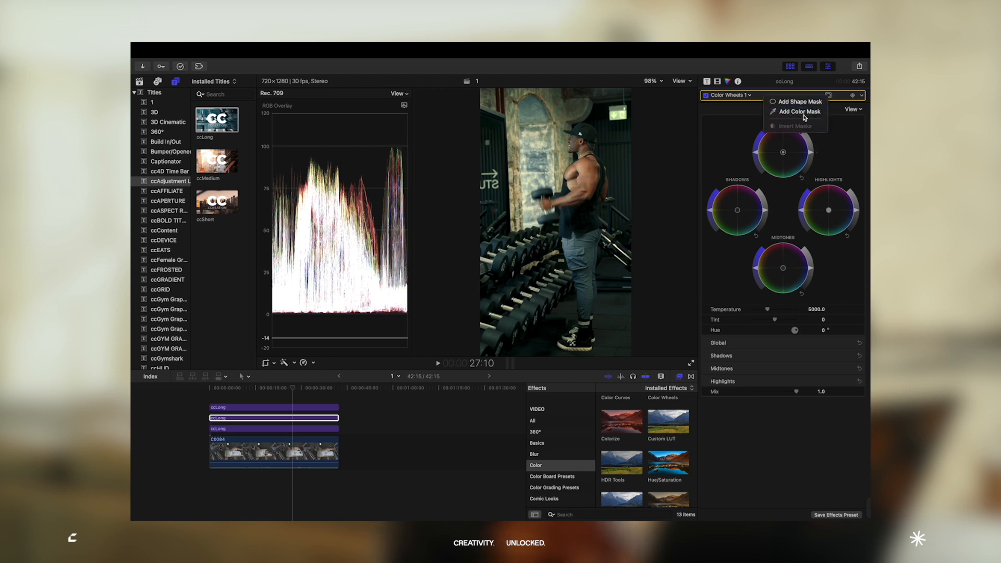
left_click(784, 113)
left_click_drag(579, 179, 585, 166)
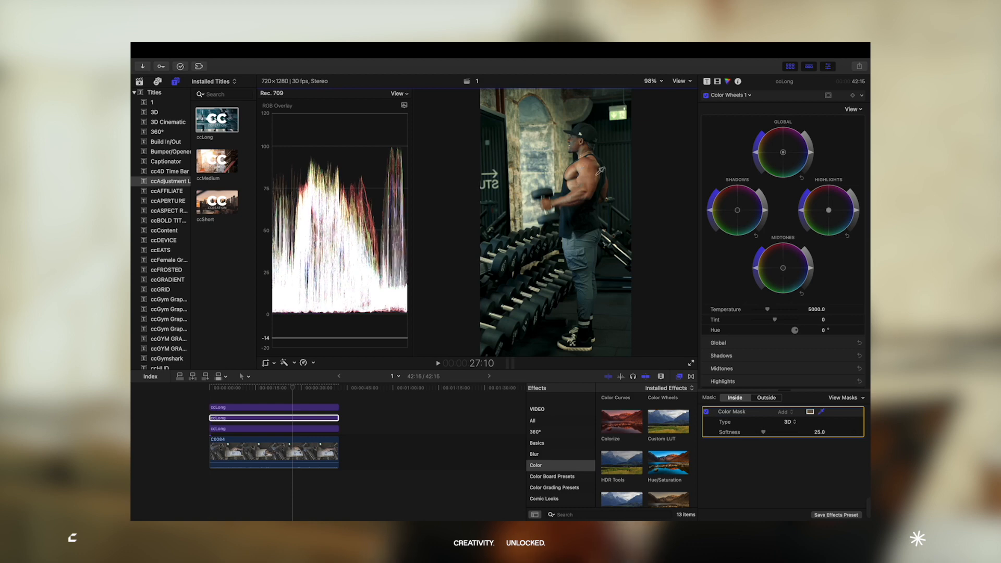
left_click_drag(785, 268, 783, 267)
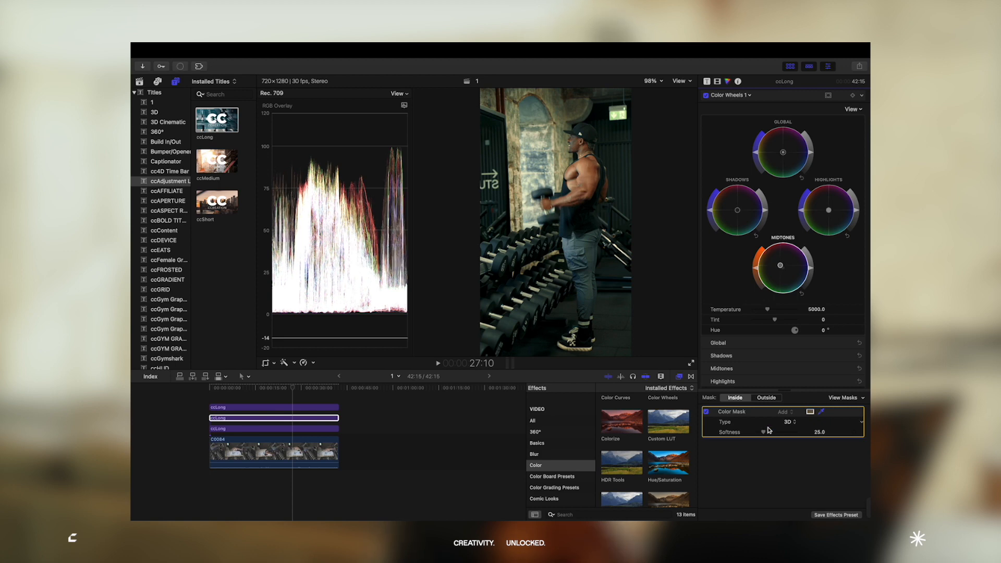
Tint the midtones outside the color mask towards teal-green and reduce their saturation.
left_click(769, 399)
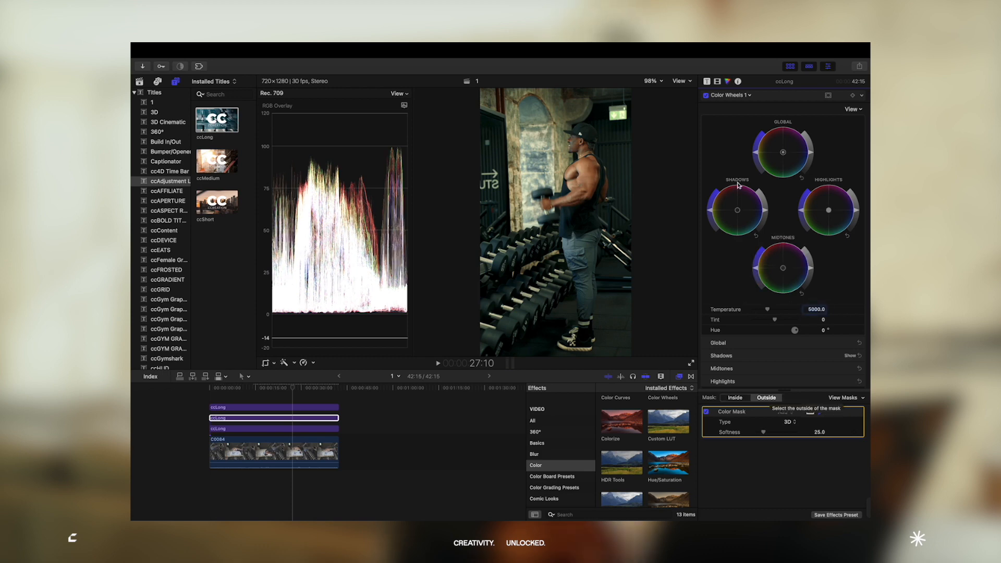
left_click_drag(784, 270, 777, 285)
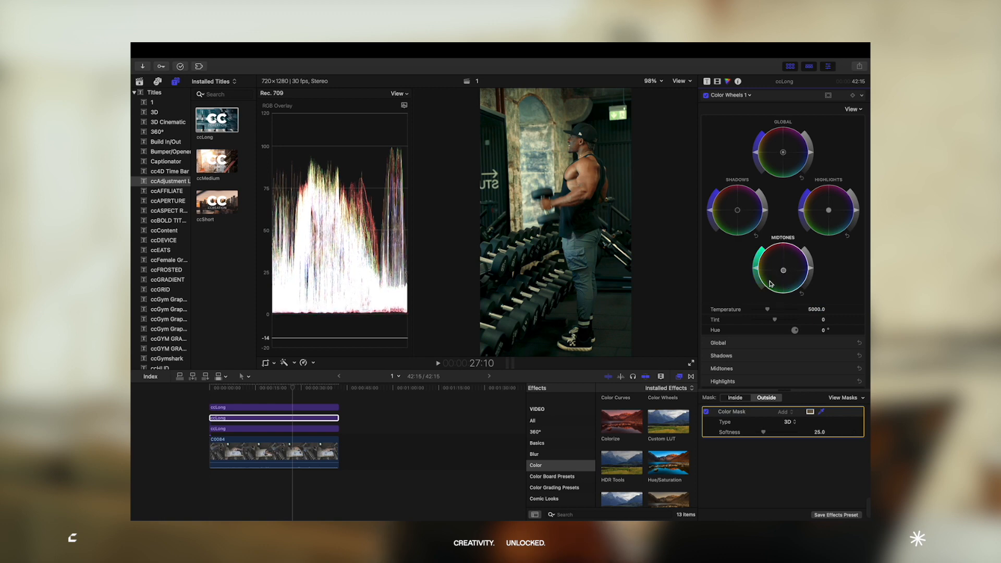
mouse_move(755, 270)
left_mouse_down()
mouse_move(758, 293)
mouse_move(756, 279)
left_mouse_up()
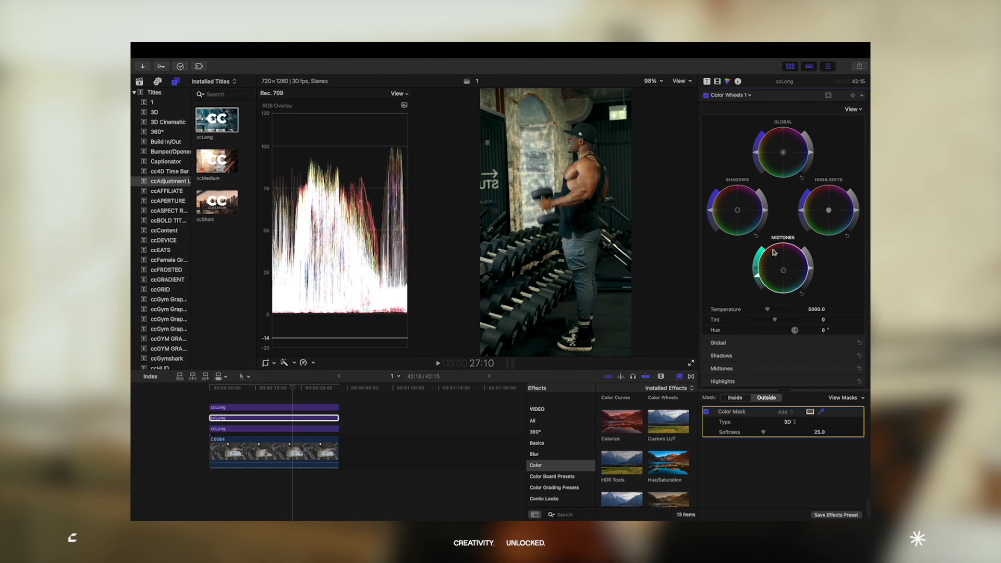
left_click(744, 396)
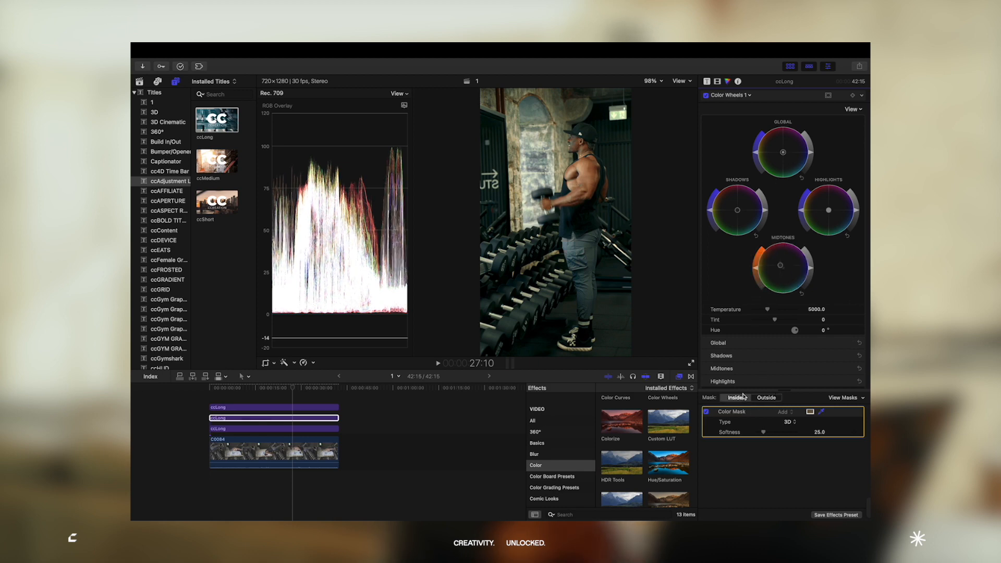
Add a Color Curves correction and slightly lower the shadow portion of the luma curve.
left_click(745, 95)
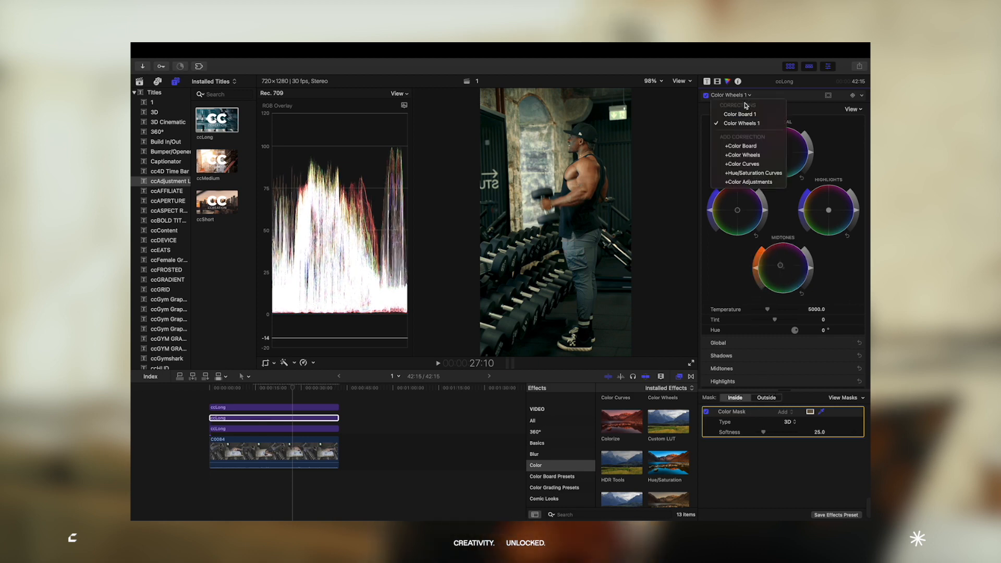
left_click(743, 163)
left_click_drag(745, 200, 745, 203)
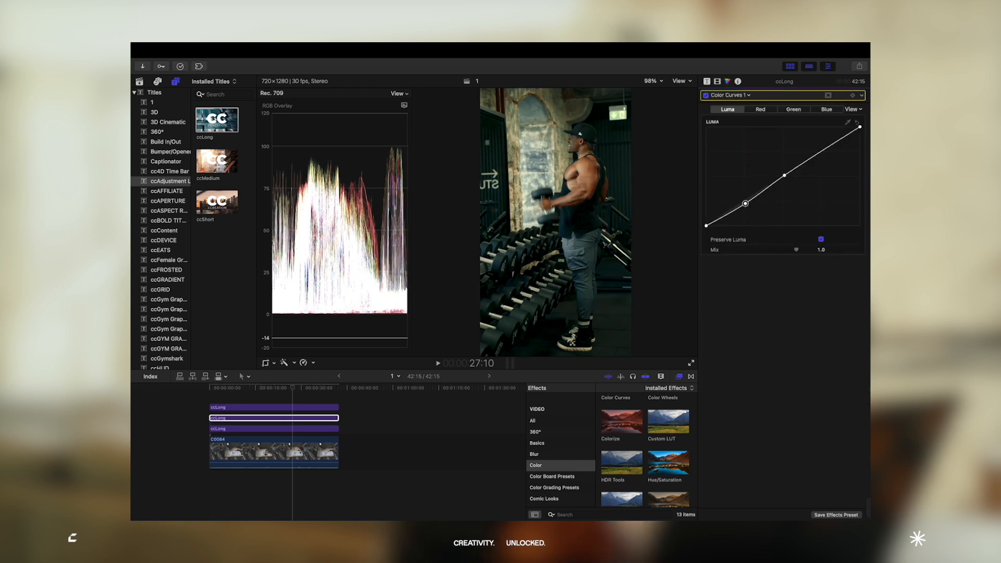
left_click_drag(746, 207, 745, 204)
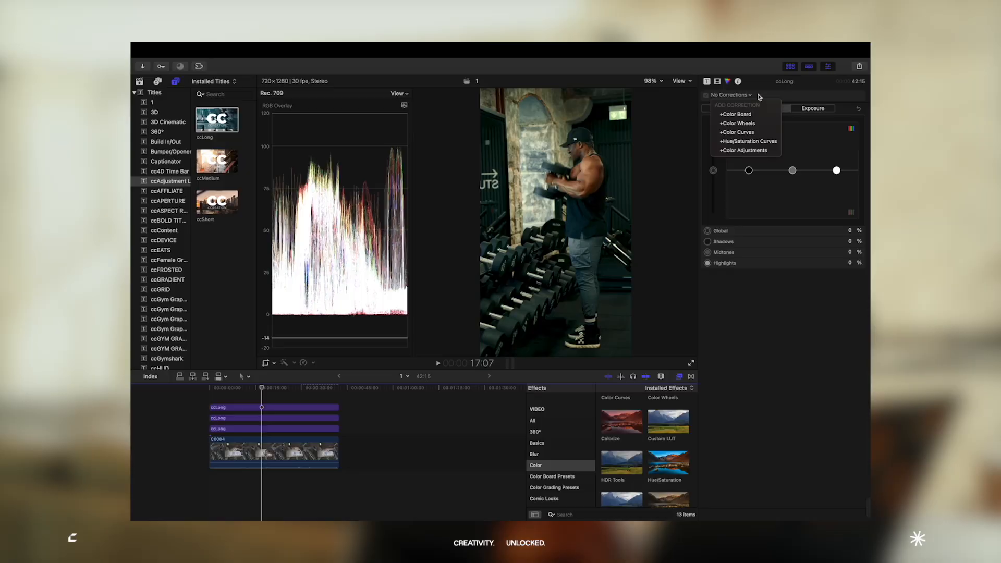
Add a Hue/Saturation Curves correction to the middle ccLong layer and slightly lower the cyan point between green and blue on Hue vs Hue.
left_click(270, 418)
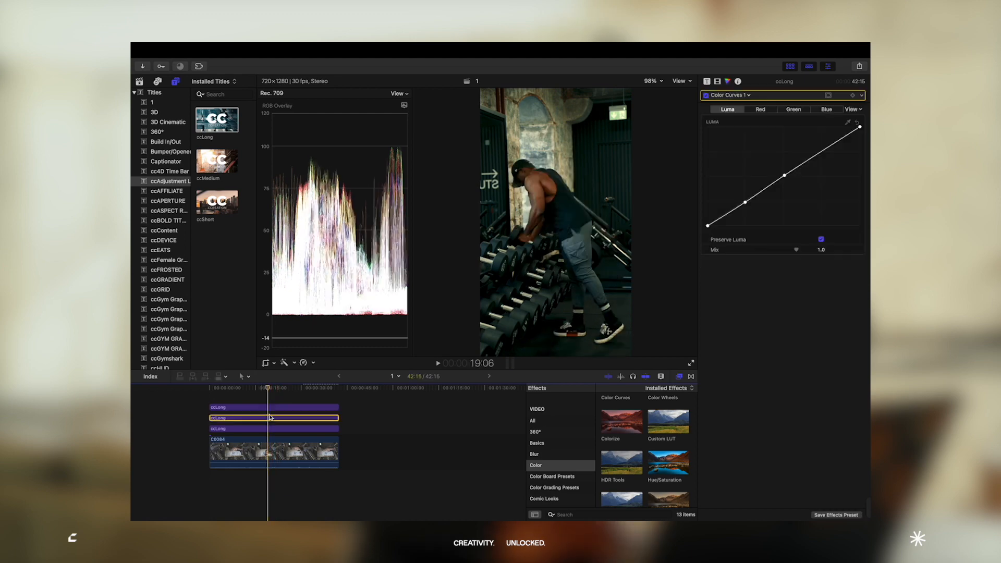
left_click(747, 96)
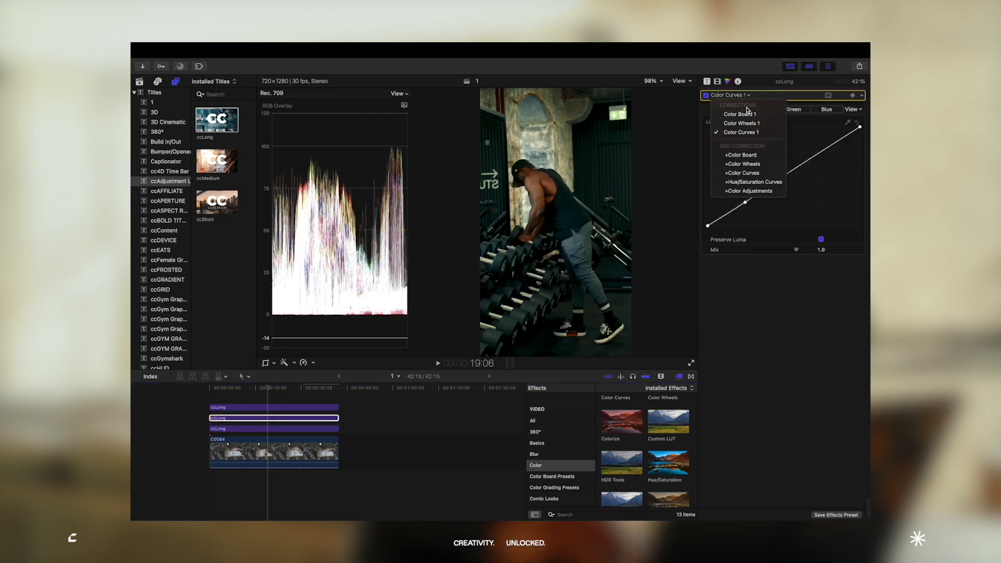
left_click(761, 184)
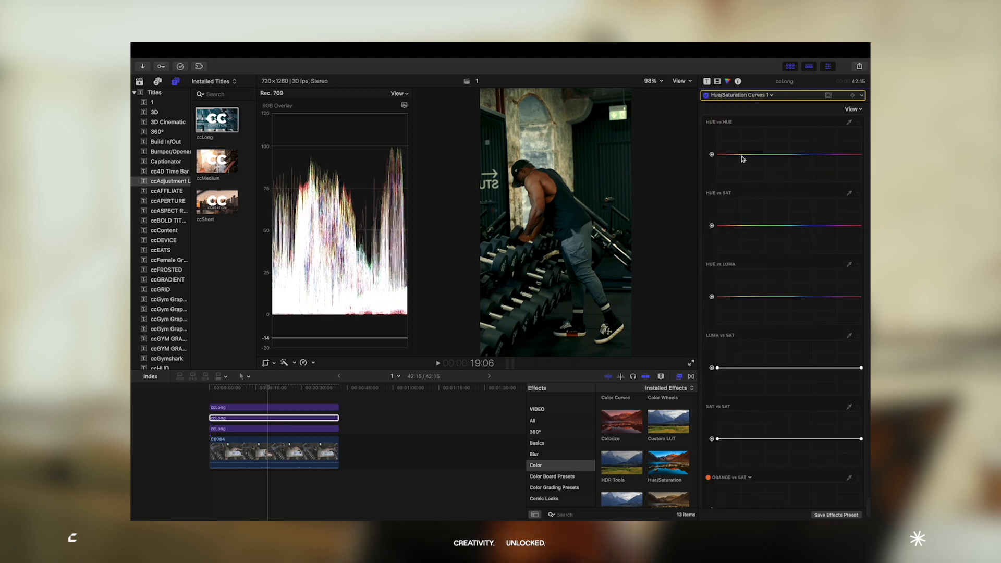
left_click(741, 155)
left_click_drag(787, 160, 774, 160)
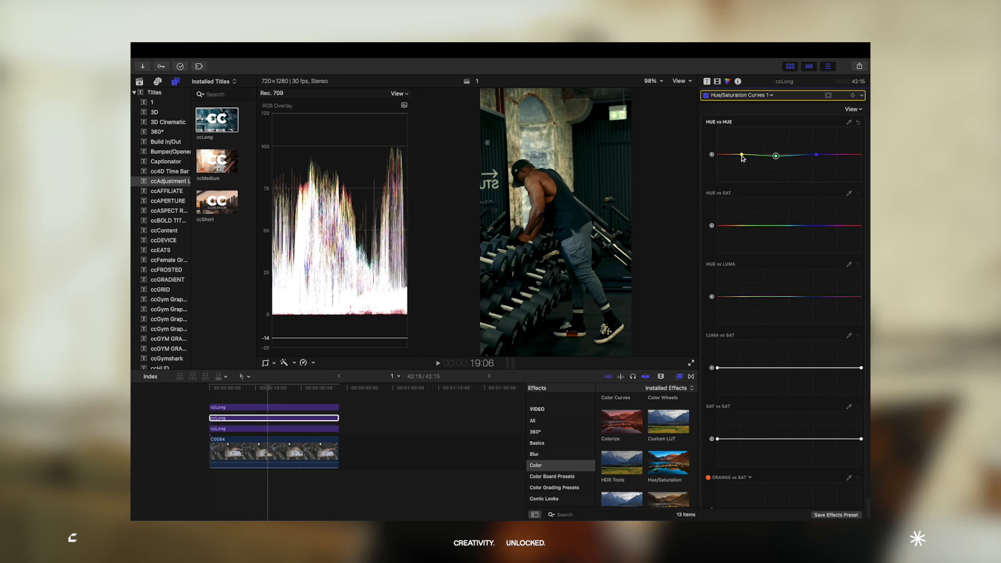
left_click_drag(741, 155, 756, 157)
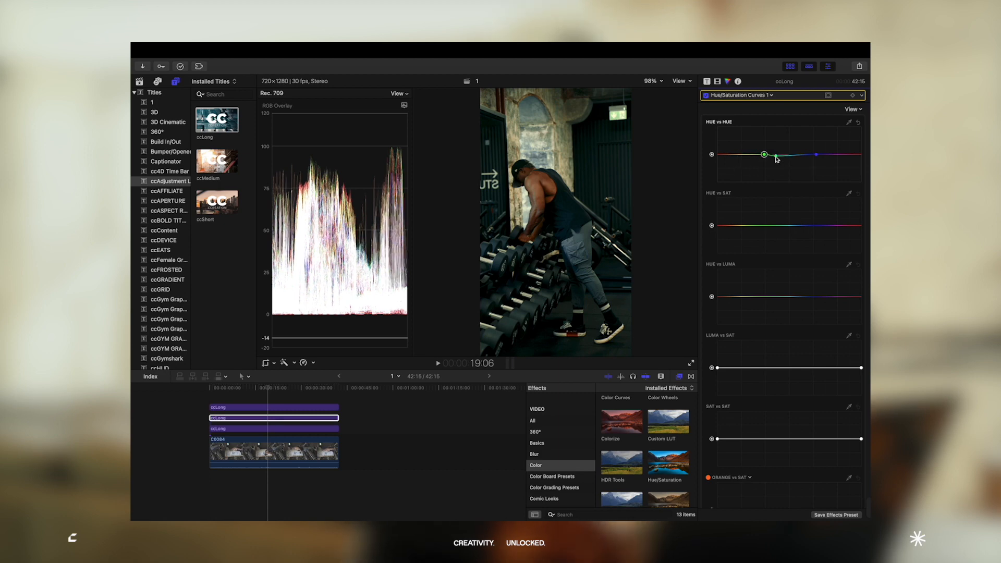
Reduce the cyan saturation on the Hue vs Sat curve, anchoring it with points at green and blue.
left_click(766, 225)
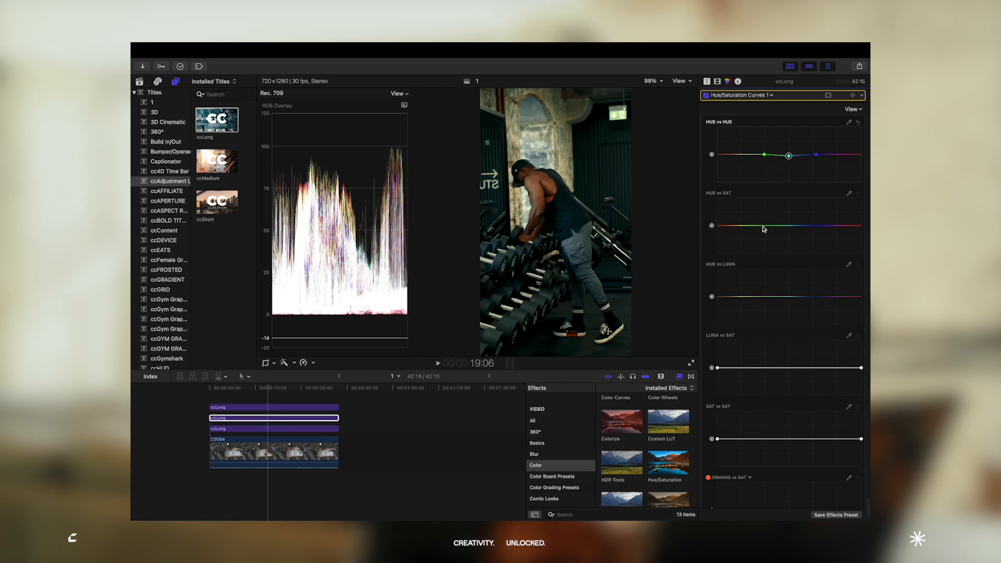
left_click(821, 225)
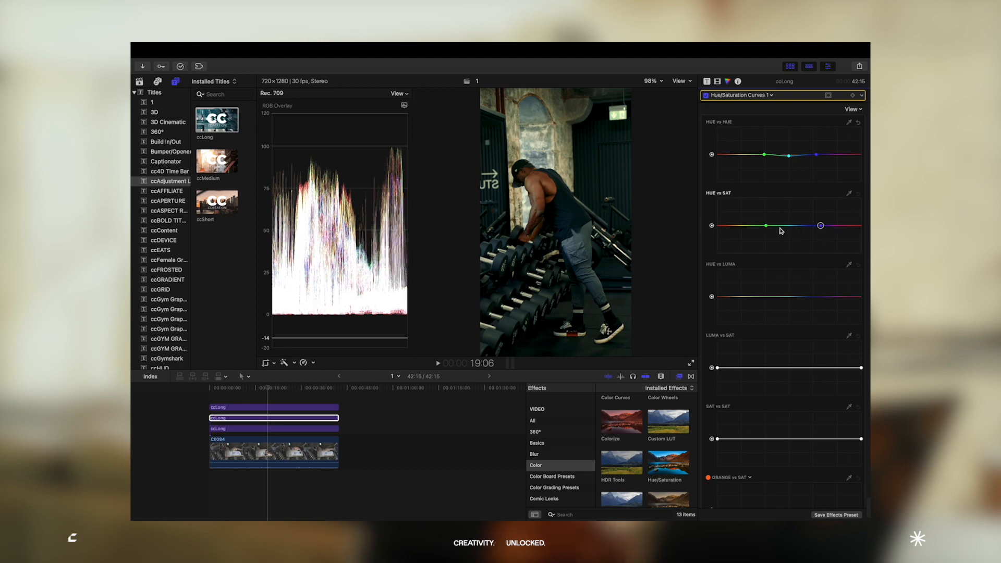
left_click(787, 225)
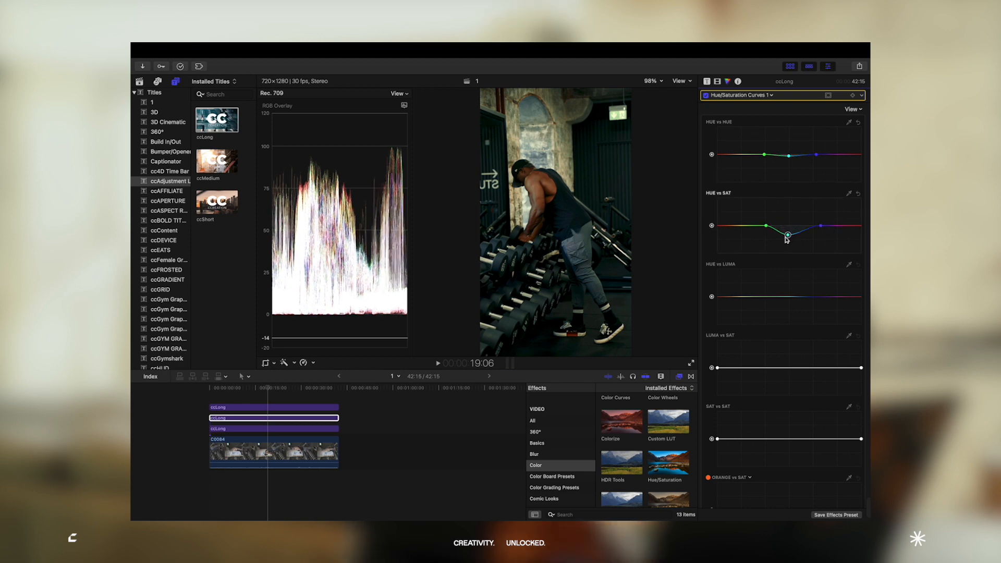
Desaturate the darkest shadows and brightest highlights on the Luma vs Sat curve, with anchor points near both ends keeping the middle flat.
scroll(788, 291, "down", 3)
left_click(741, 315)
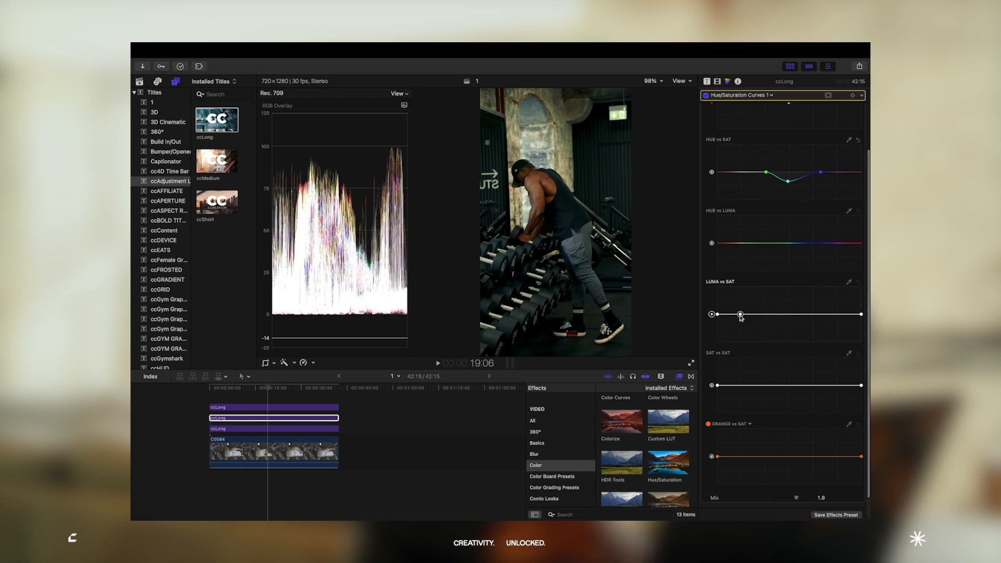
left_click_drag(717, 314, 708, 357)
left_click(837, 315)
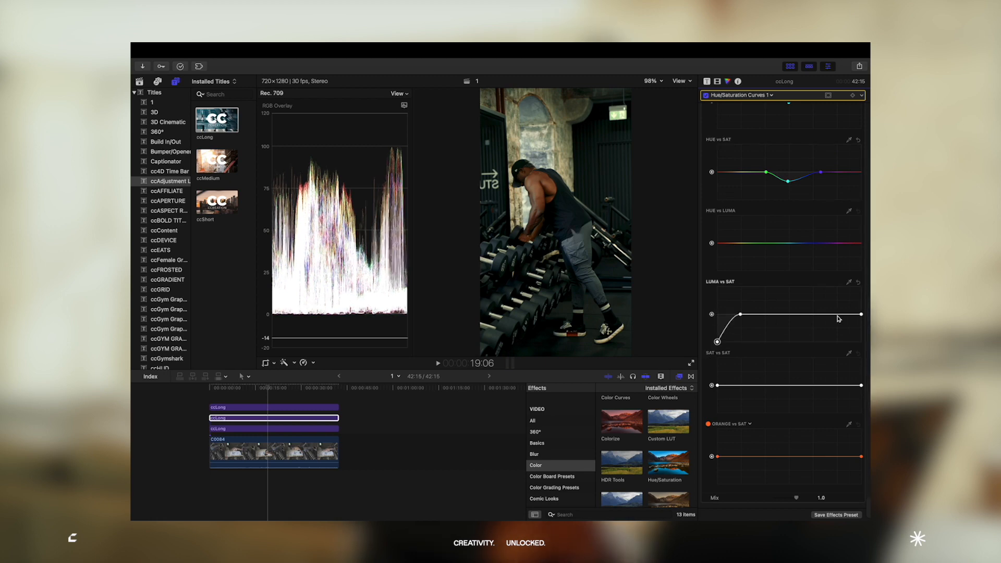
left_click_drag(860, 314, 865, 359)
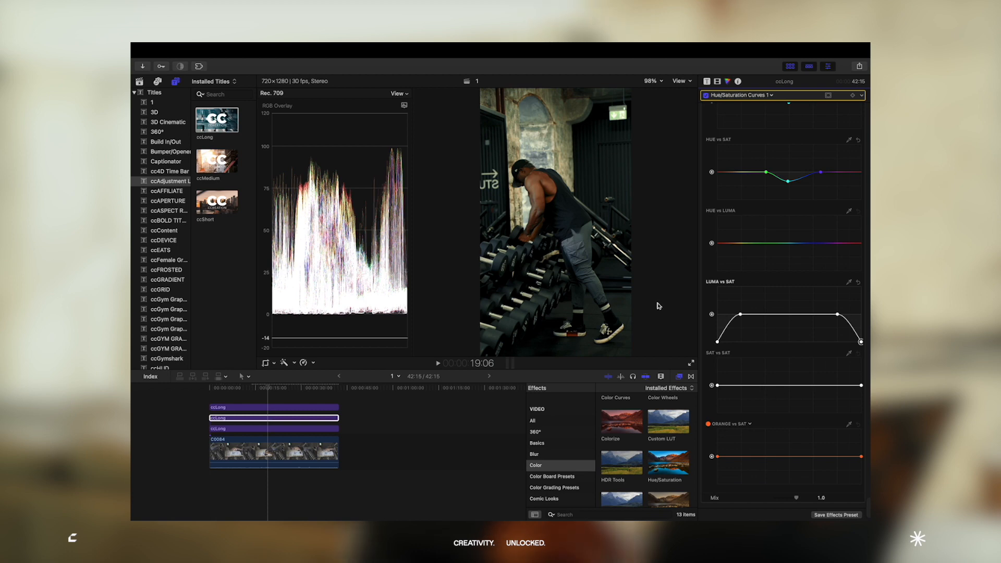
Slightly raise the middle of the Orange vs Sat curve and play the graded clip from the beginning.
left_click(791, 456)
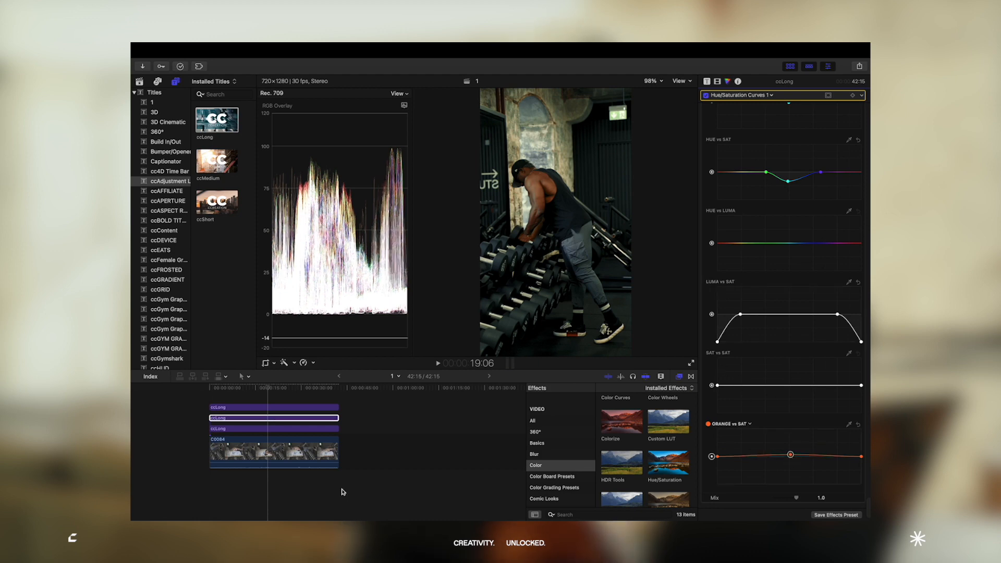
key("Home")
key("space")
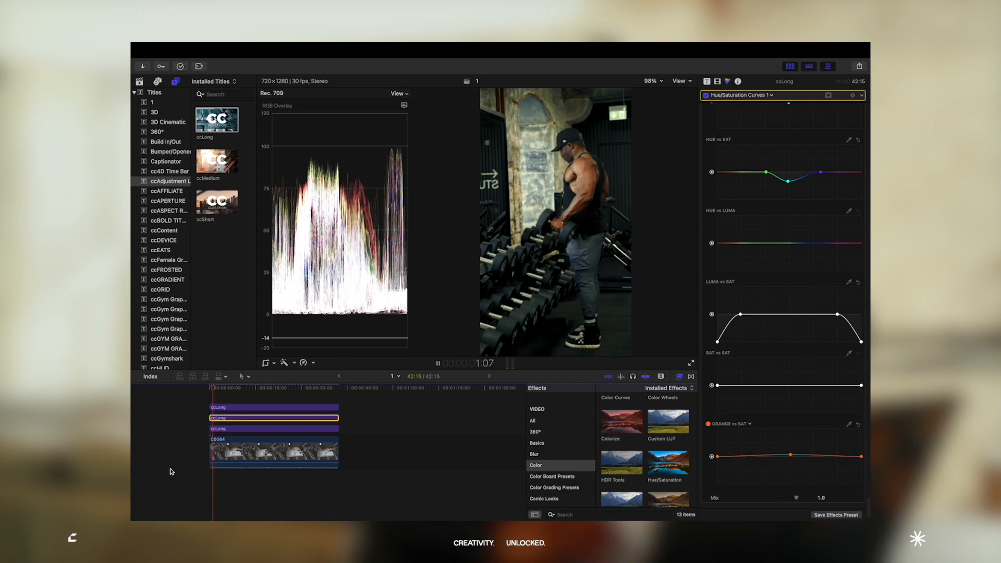